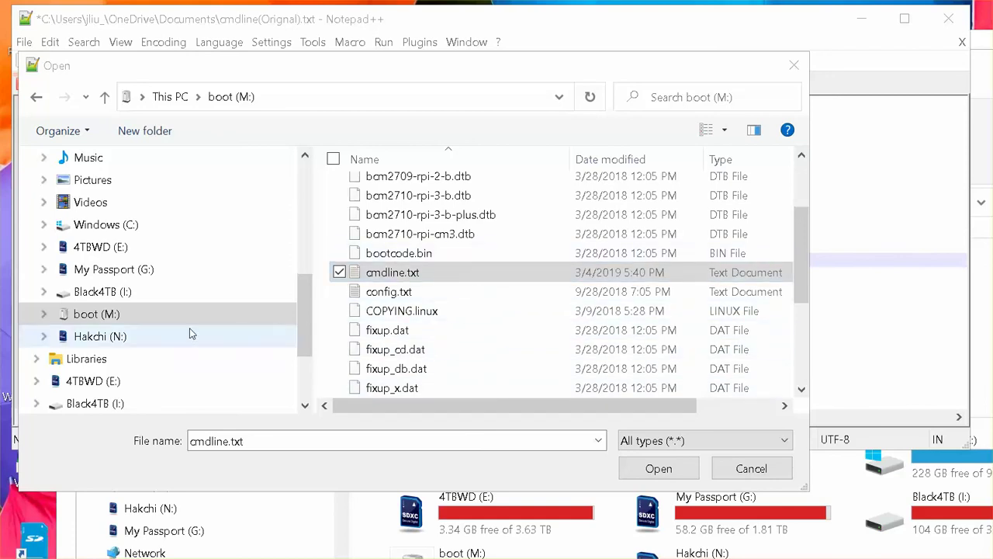
Open cmdline.txt from boot (M:) with Edit with Notepad++, then move the Open dialog aside
left_click(90, 320)
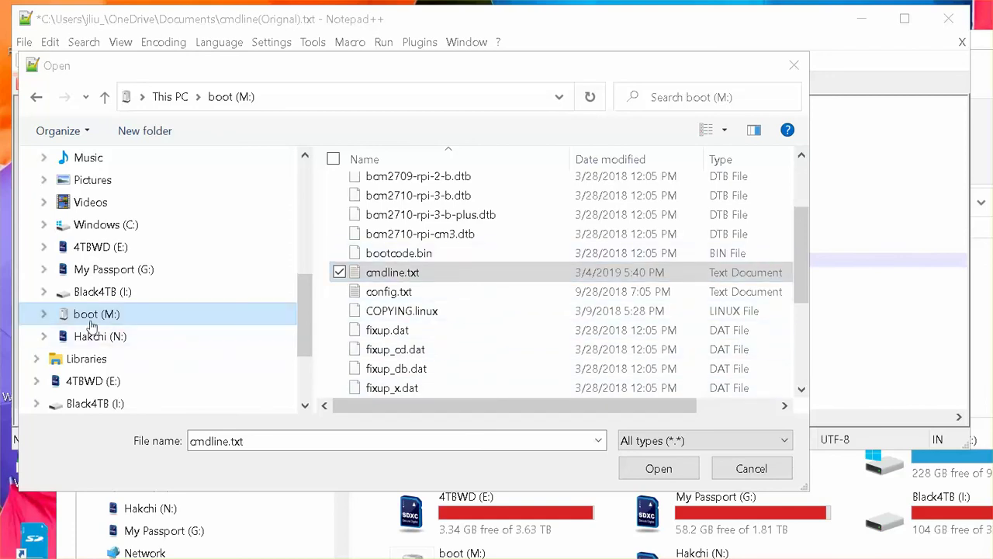
left_click(408, 273)
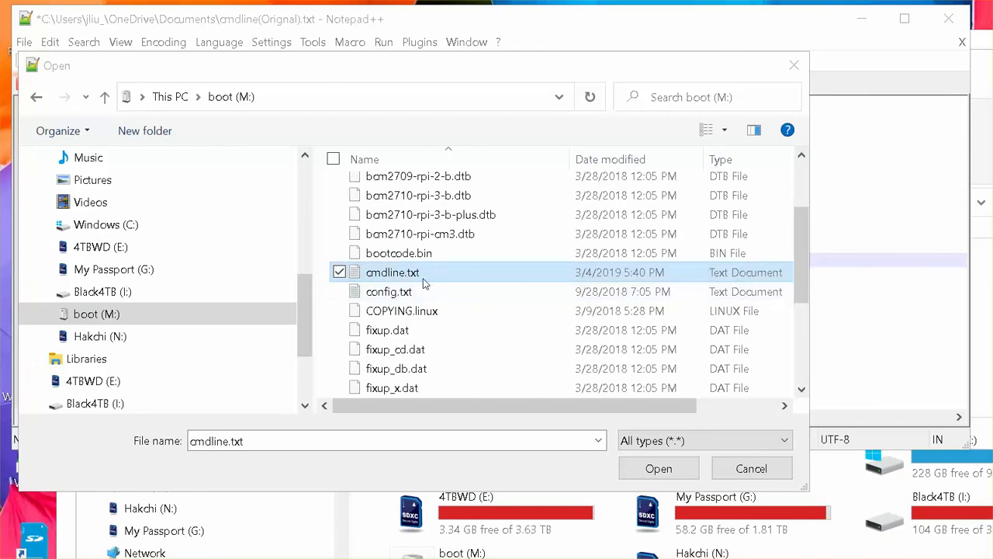
right_click(413, 276)
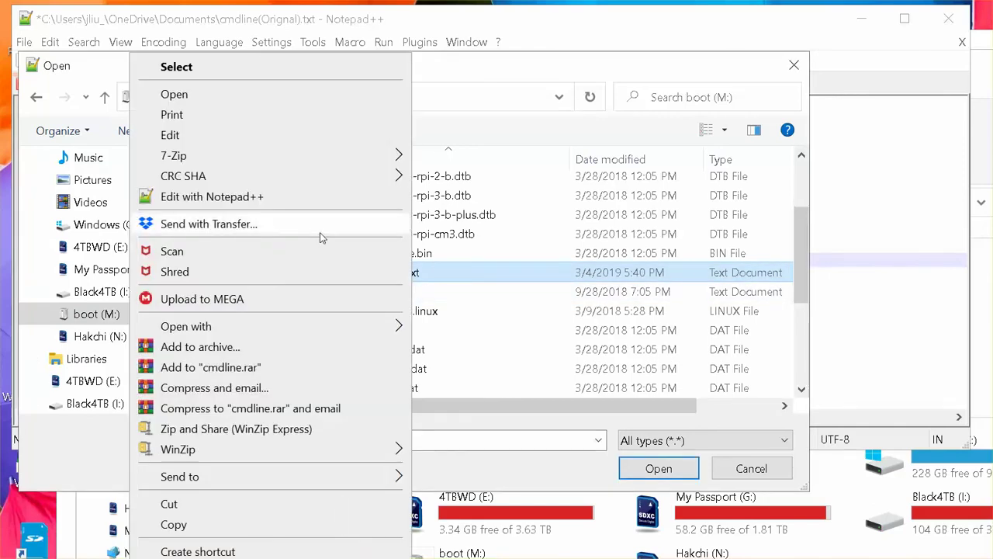
left_click(283, 200)
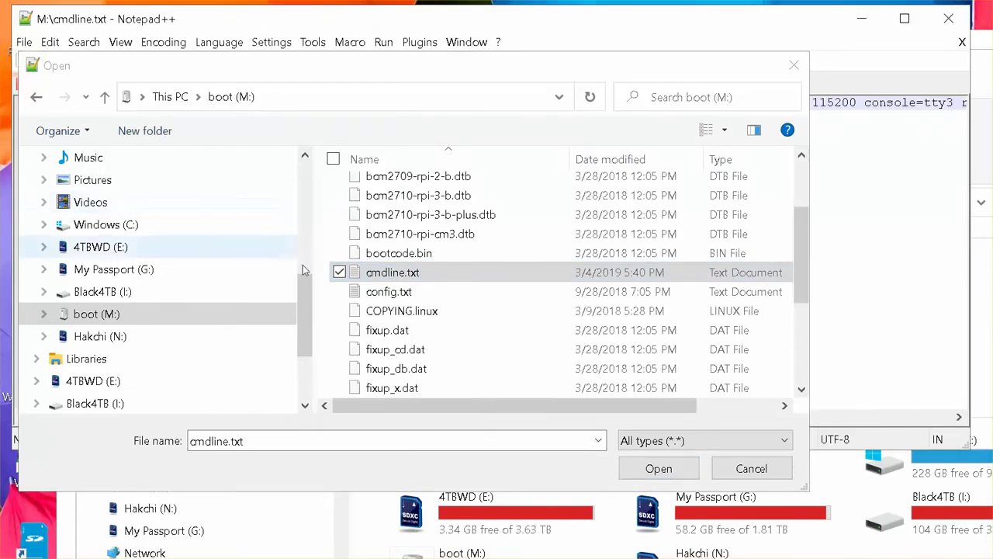
left_click(392, 31)
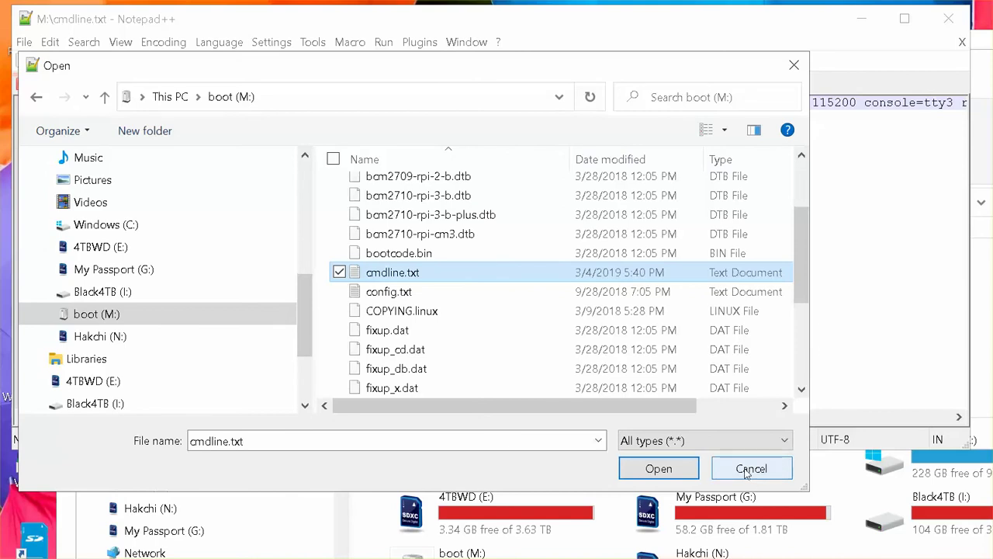
left_click_drag(392, 68, 758, 169)
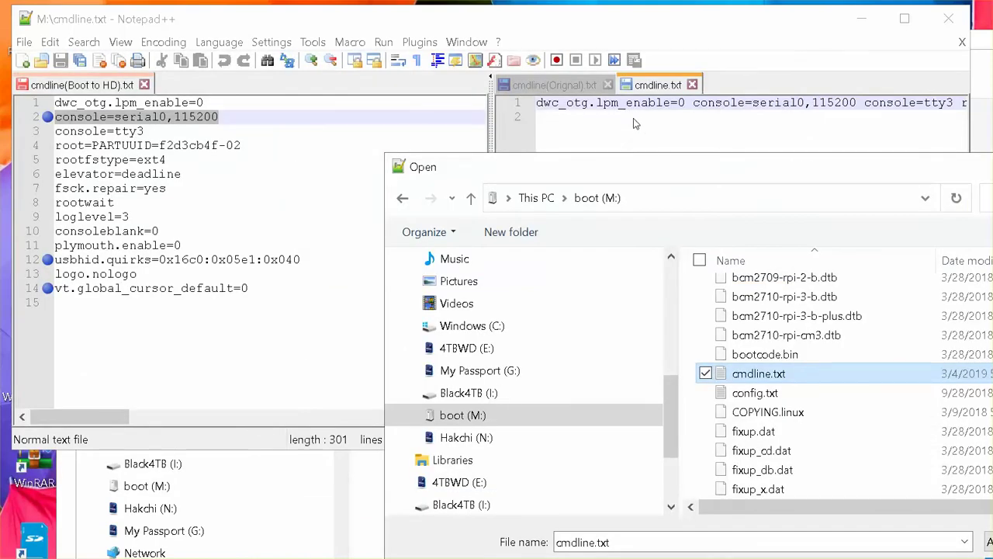
Dismiss the Open dialog and place the cursor in the cmdline(Boot to HD).txt reference text
left_click(633, 124)
key("Return")
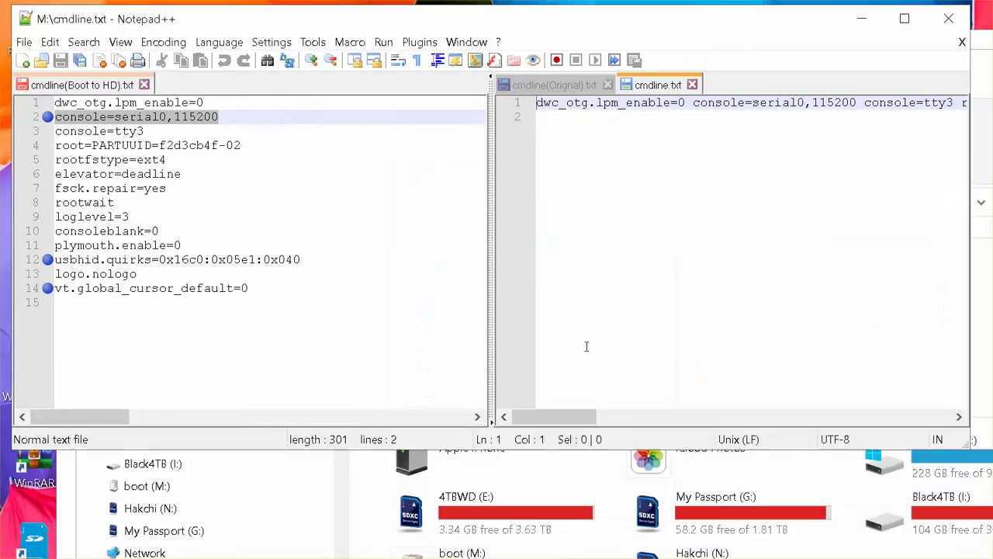
left_click(317, 159)
Use File > Open to browse boot (M:) and open config.txt in a new tab
left_click(25, 42)
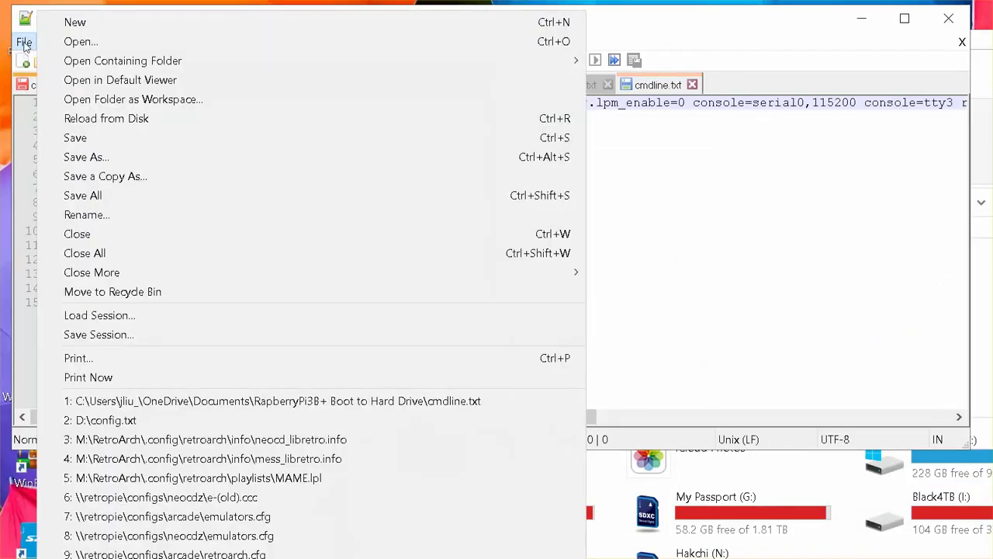
left_click(81, 43)
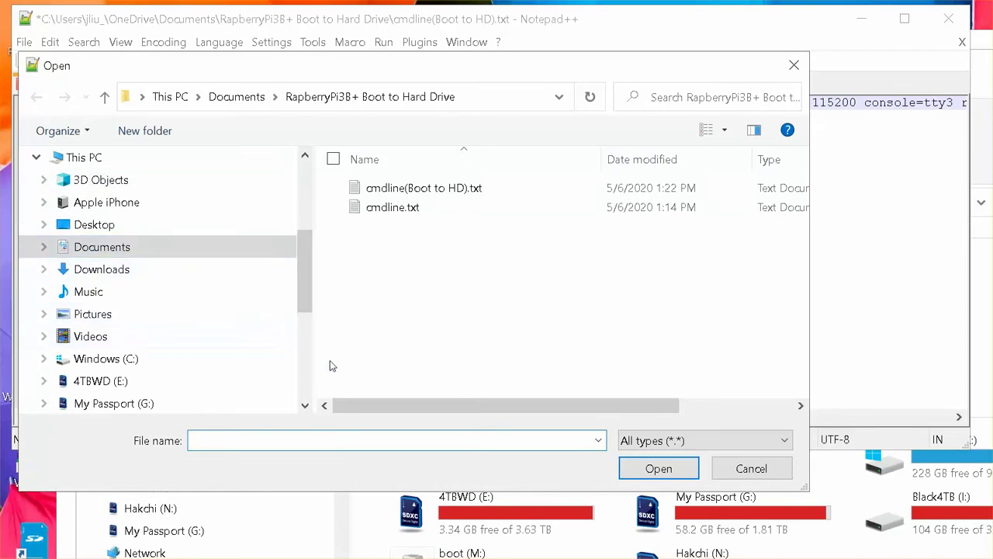
left_click(310, 386)
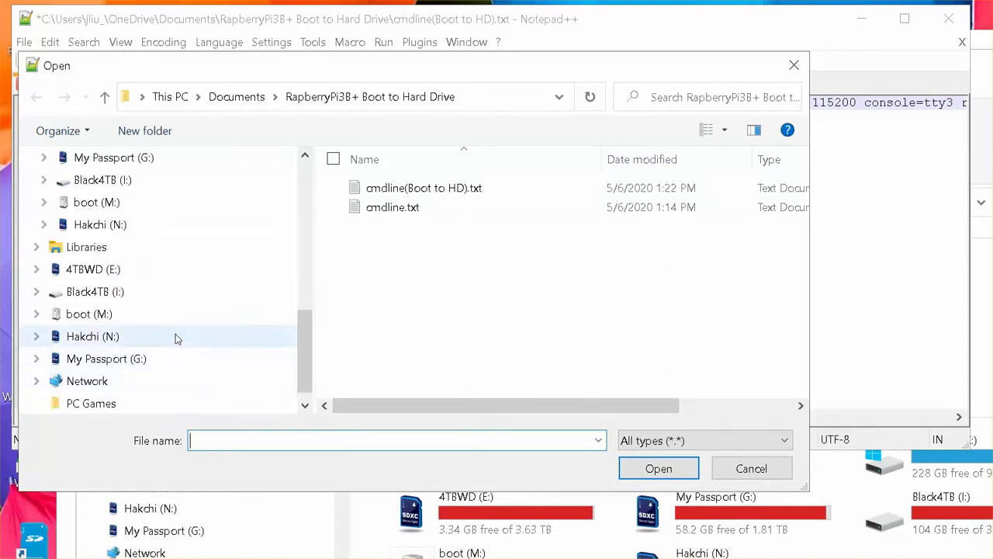
left_click(114, 315)
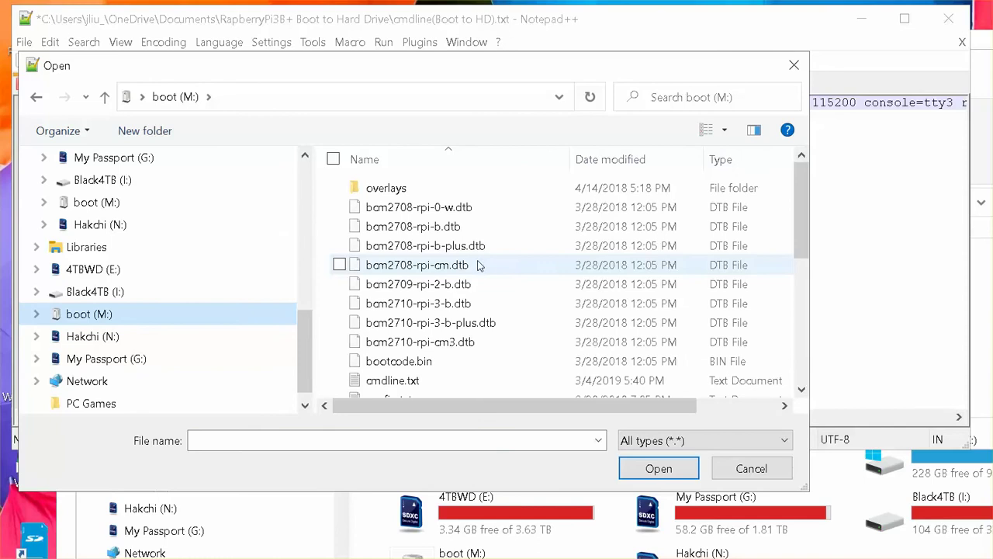
scroll(466, 367, "down", 2)
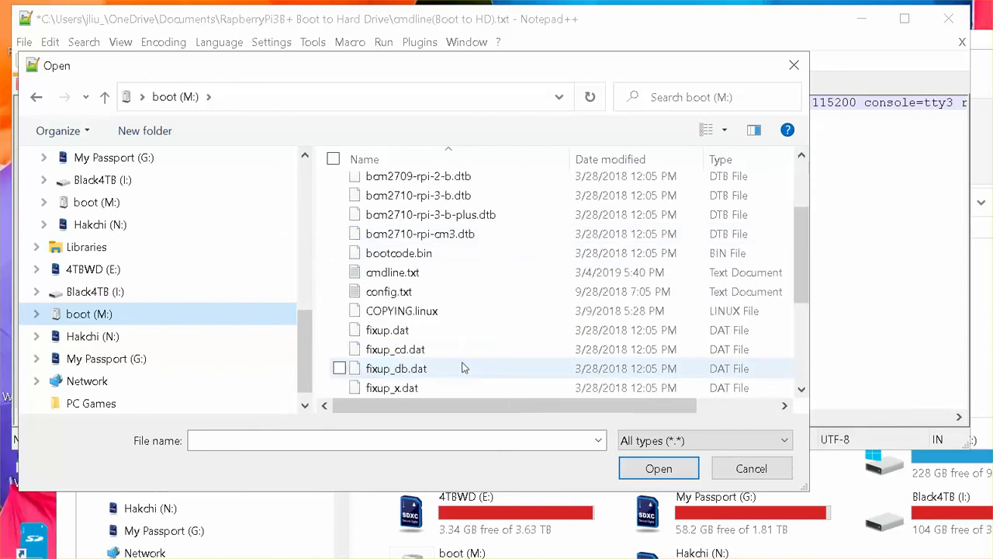
left_click(388, 292)
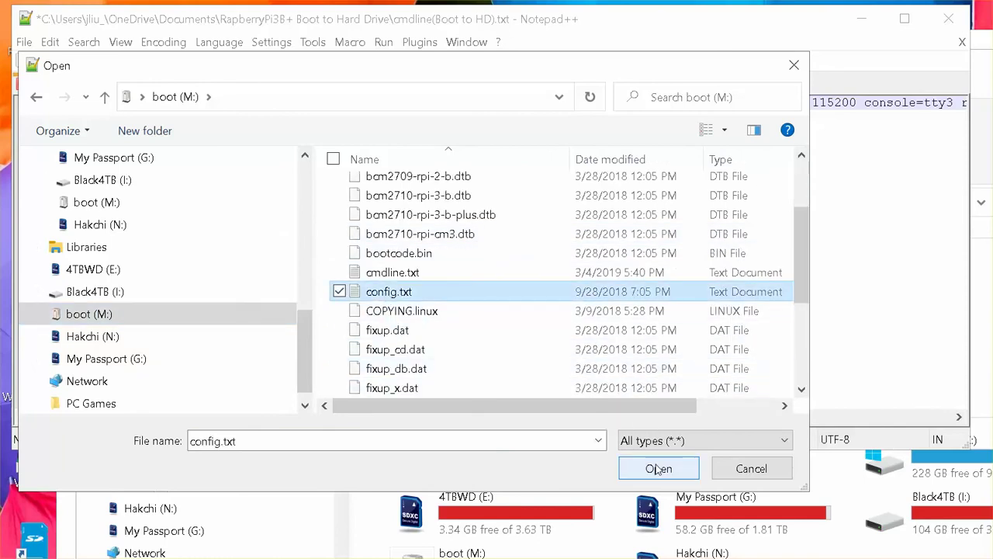
left_click(658, 468)
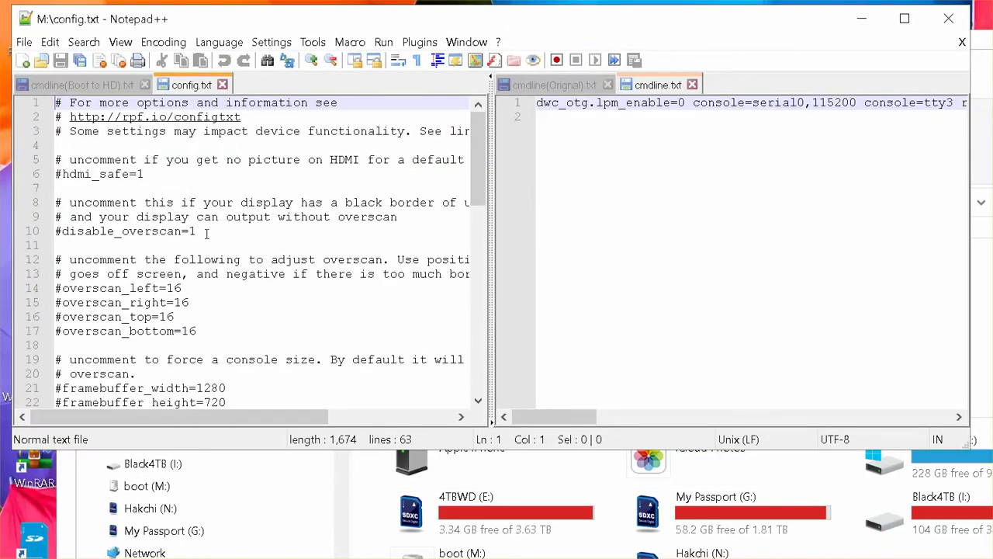
scroll(207, 234, "down", 2)
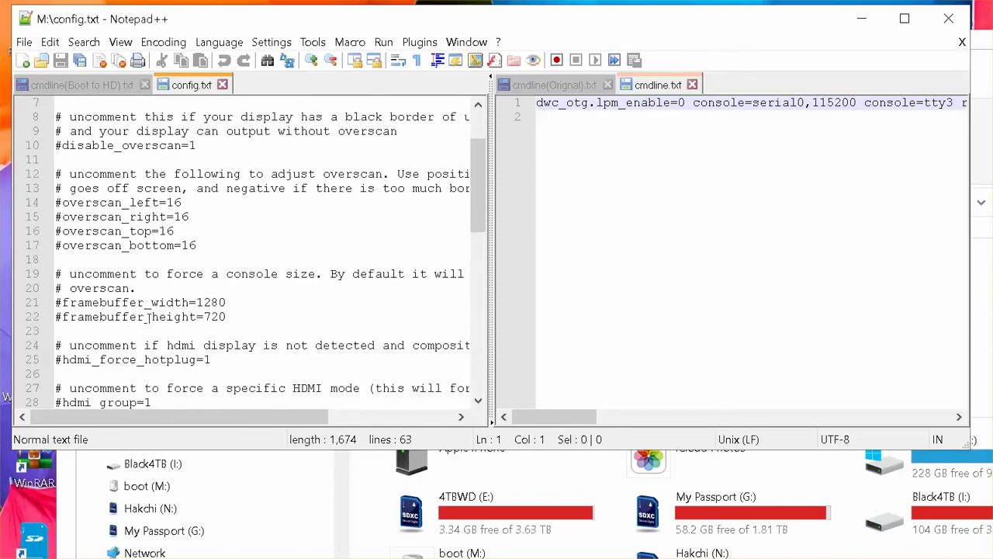
scroll(145, 319, "down", 1)
scroll(143, 319, "down", 1)
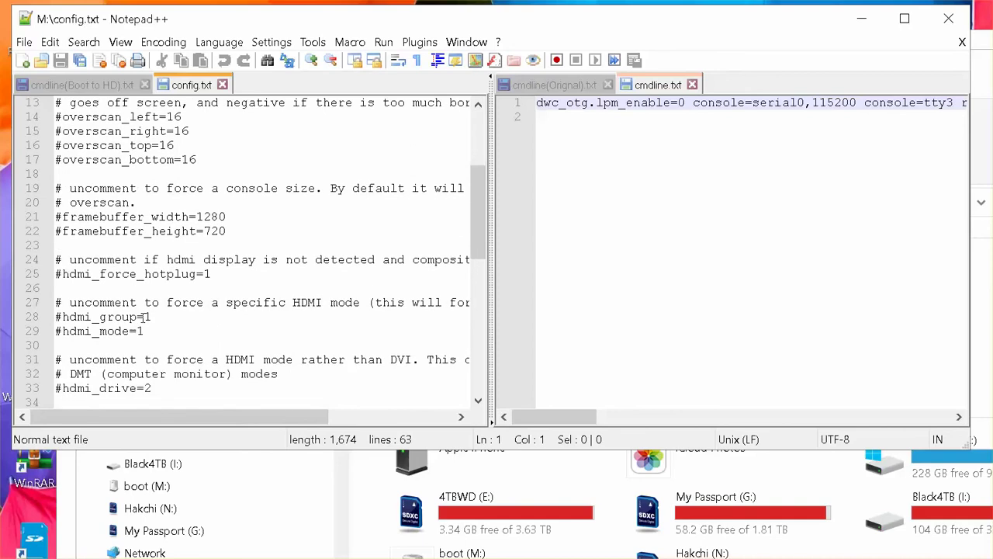
scroll(144, 318, "down", 8)
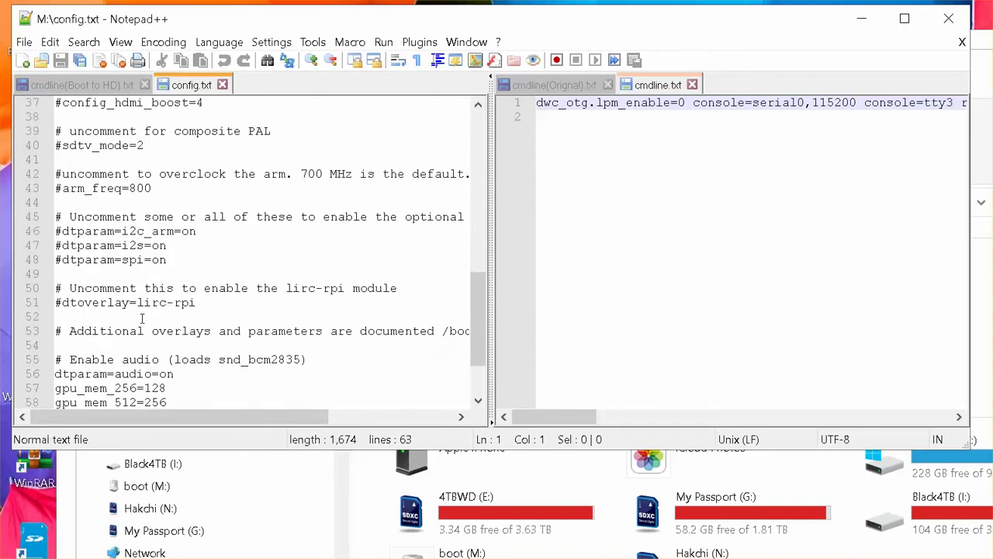
scroll(142, 318, "down", 2)
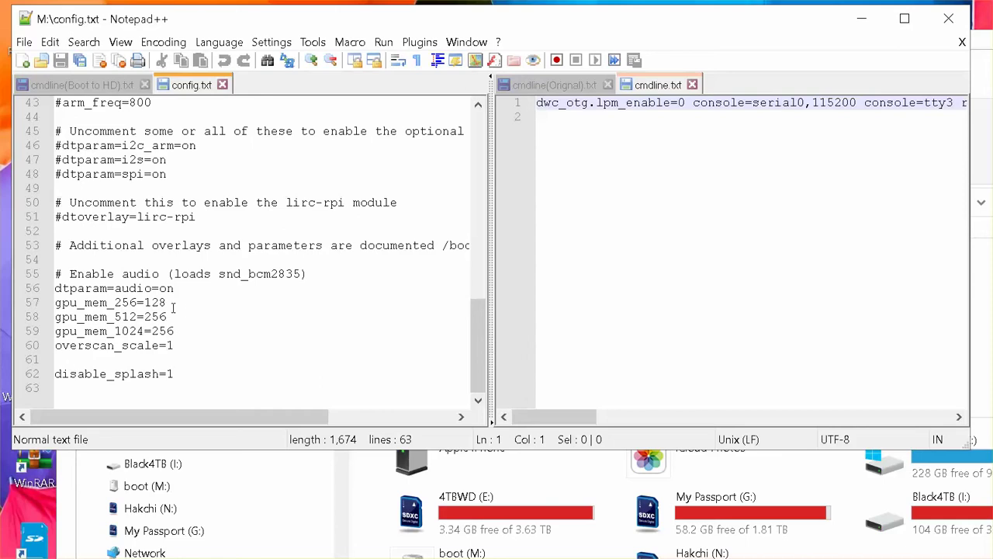
scroll(173, 308, "up", 1)
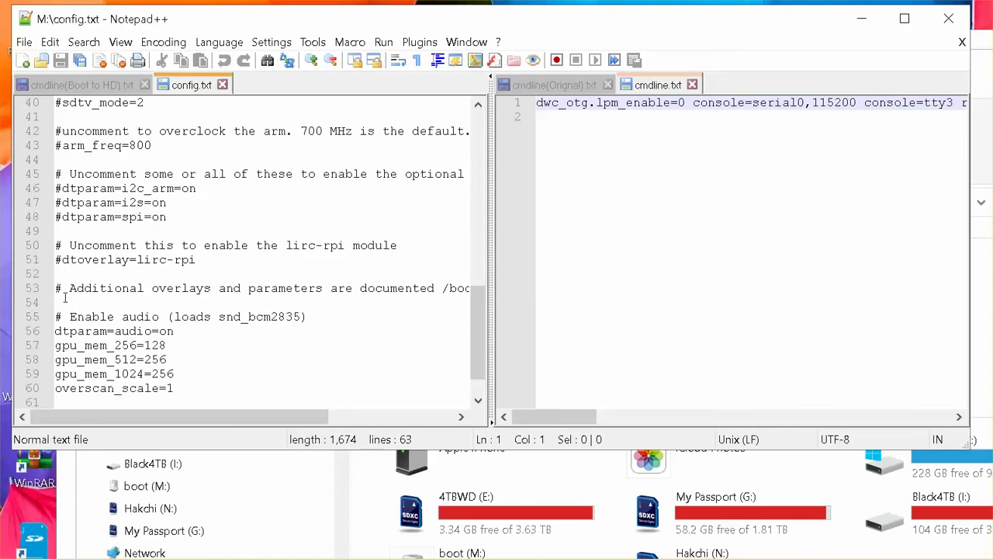
scroll(66, 247, "up", 1)
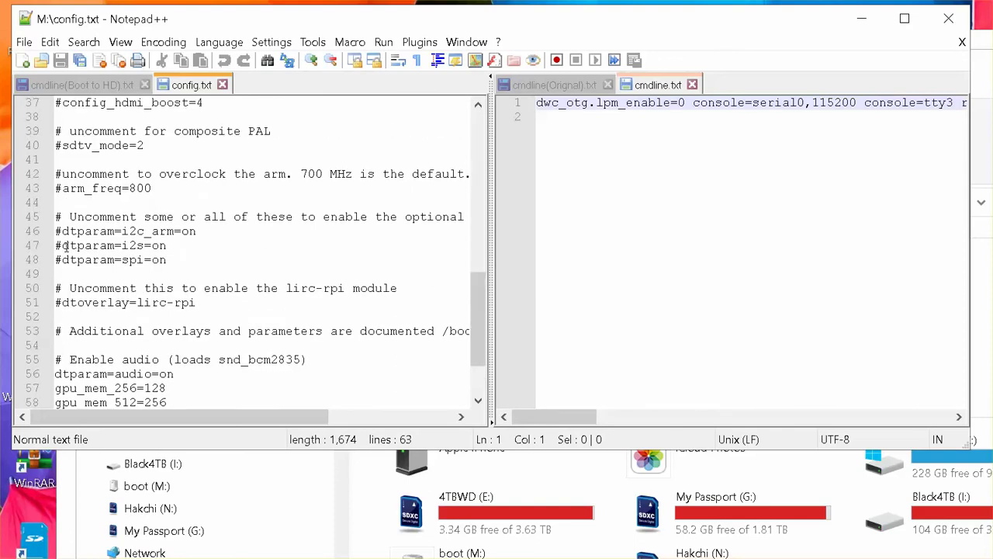
scroll(67, 246, "up", 4)
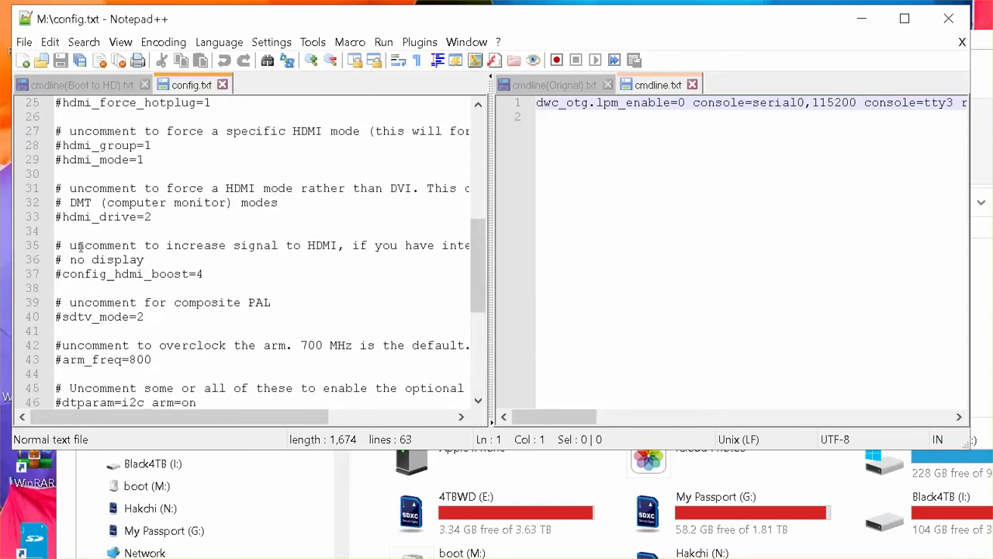
scroll(80, 247, "up", 2)
scroll(80, 246, "up", 6)
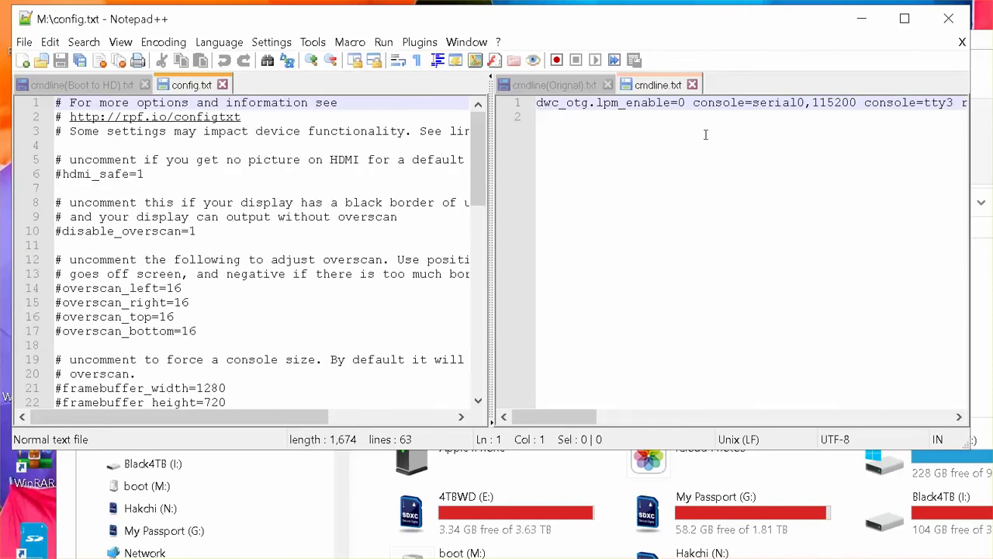
left_click(656, 89)
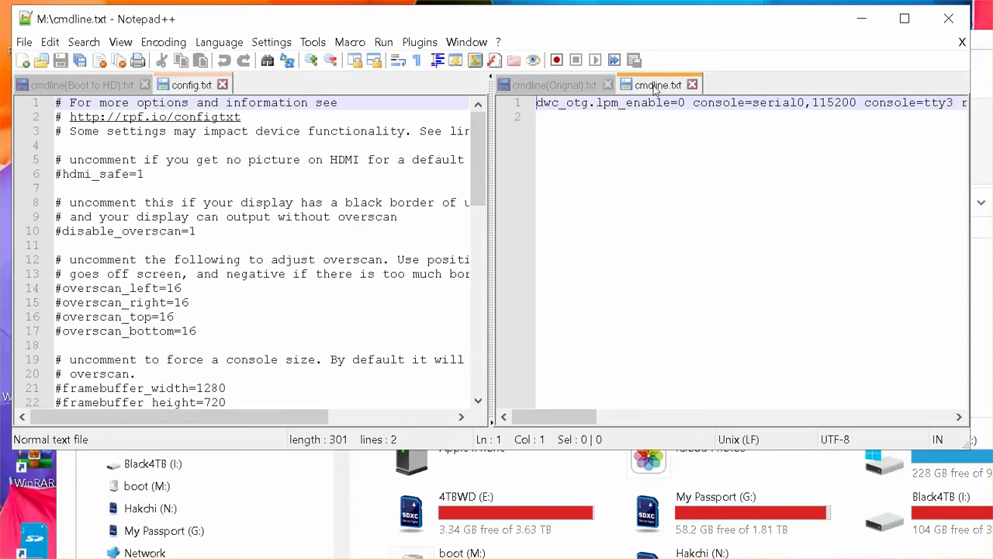
Break console=serial0,115200, console=tty3, root=PARTUUID, rootfstype=ext4 and elevator=deadline onto separate lines
left_click(70, 85)
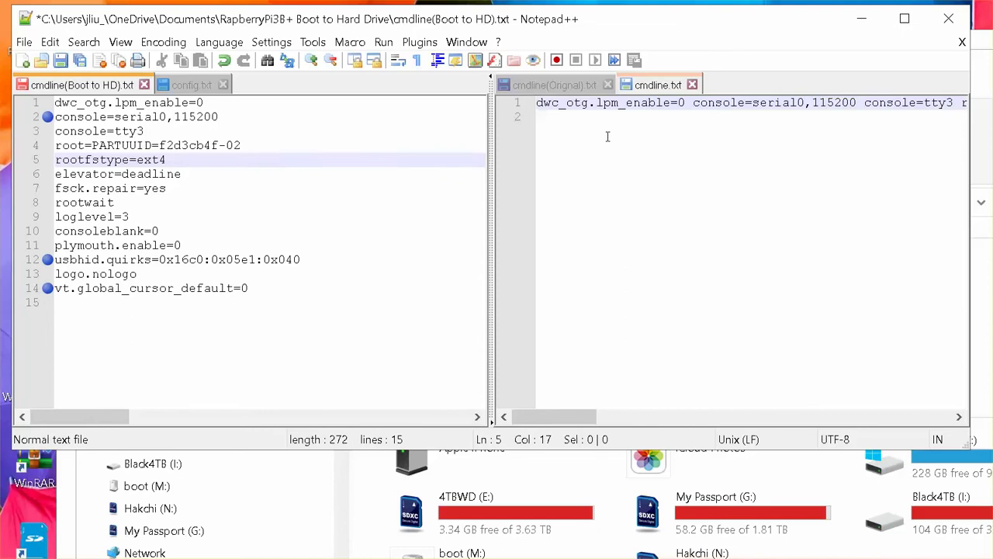
left_click(692, 103)
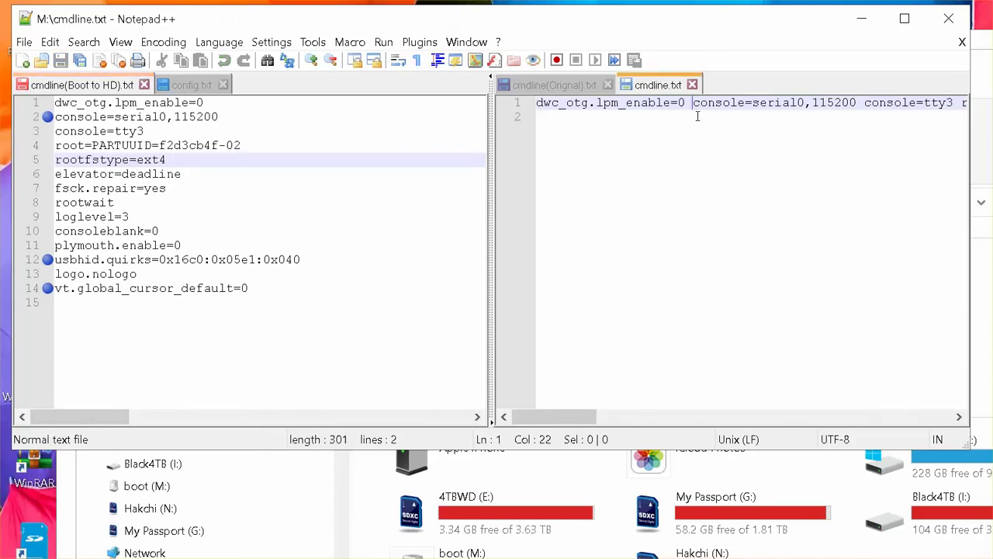
key("Return")
left_click(706, 117)
key("Return")
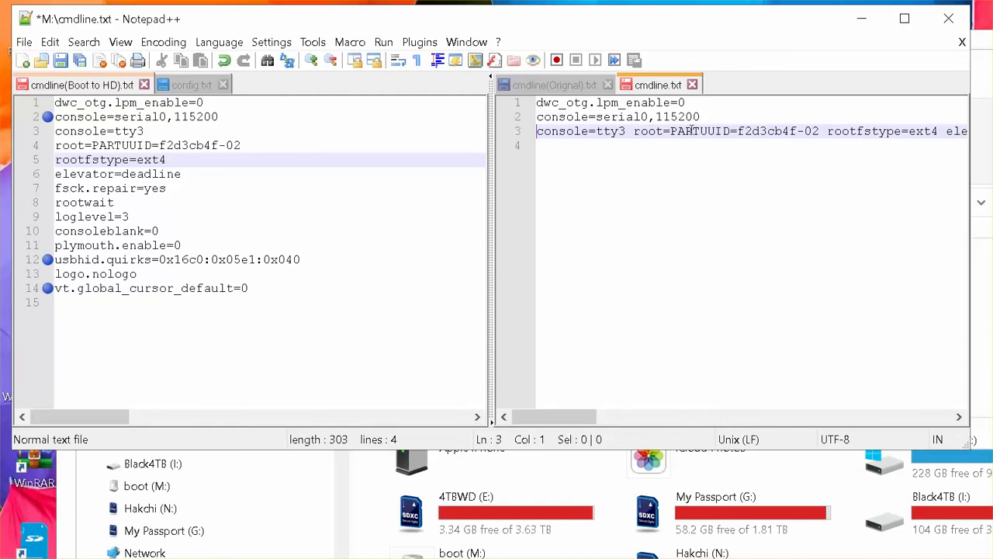
left_click(635, 132)
key("Return")
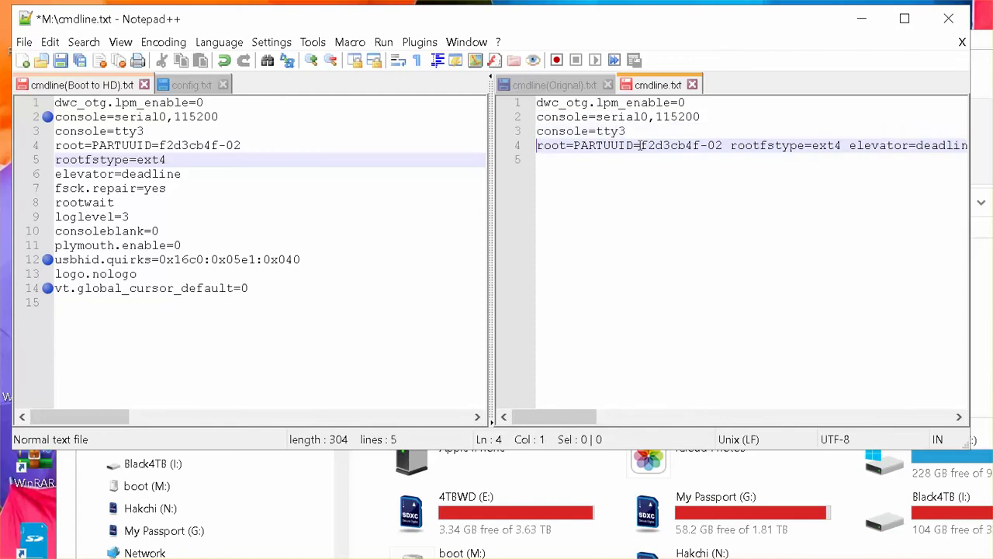
left_click(730, 147)
key("Return")
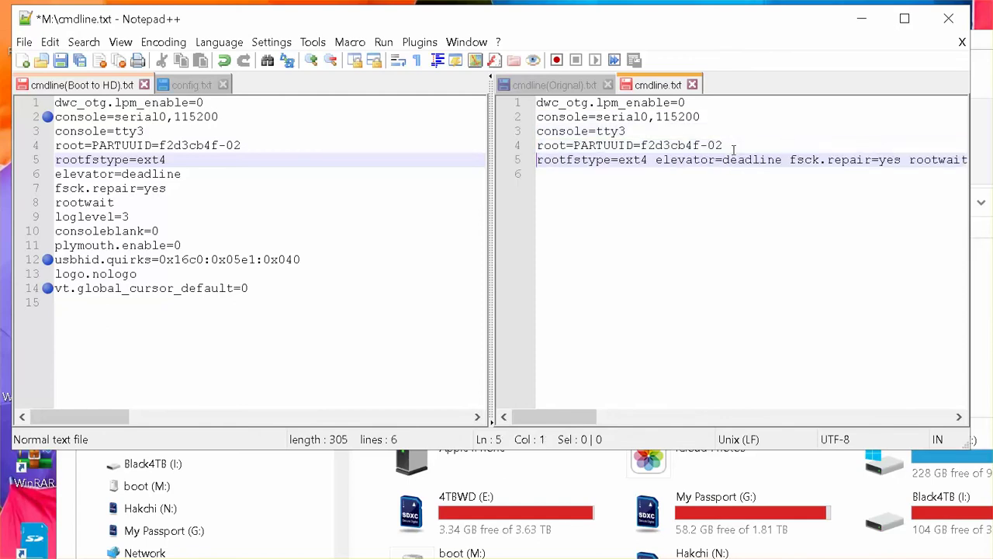
left_click(662, 168)
key("Return")
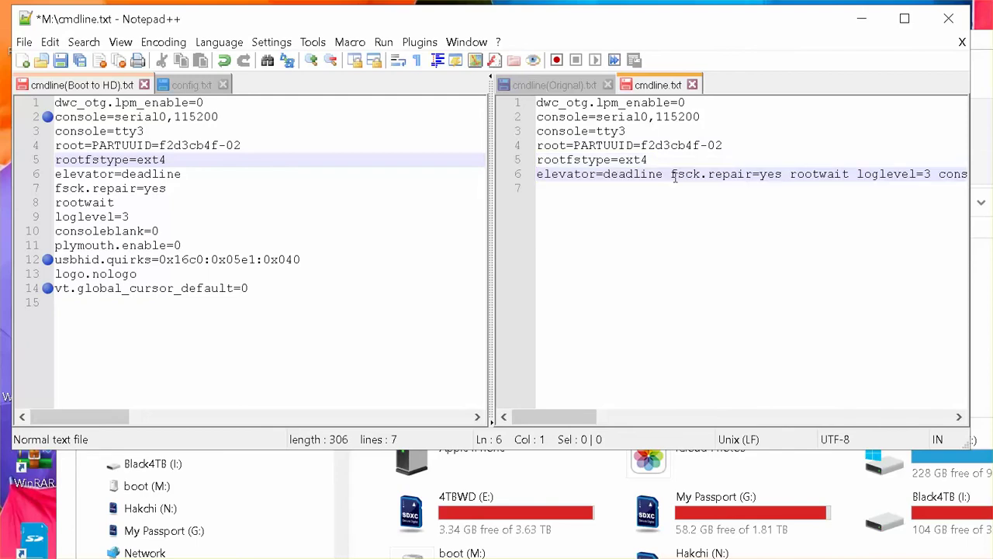
Put fsck.repair=yes, rootwait, loglevel=3 and consoleblank=0 each on their own line
left_click(672, 175)
key("Return")
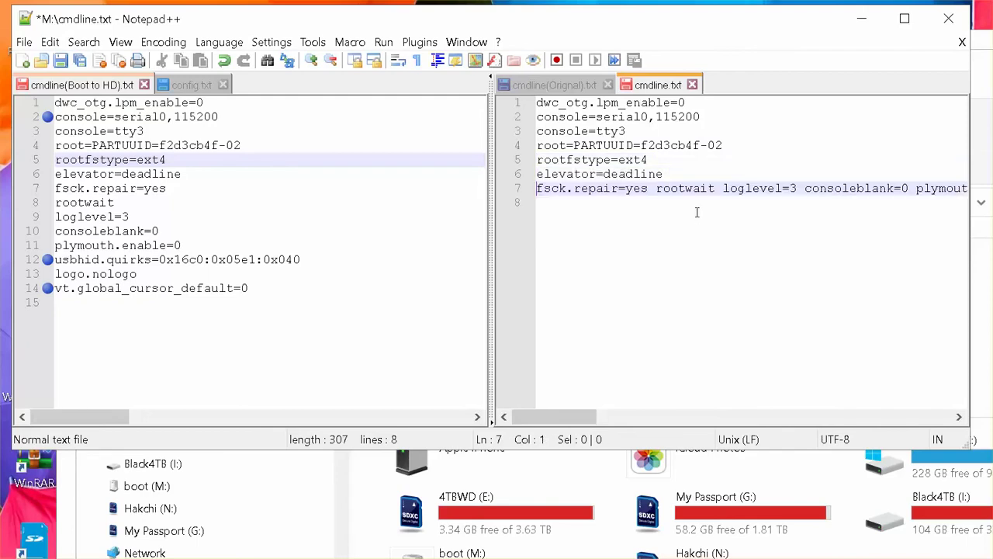
left_click(657, 188)
key("Return")
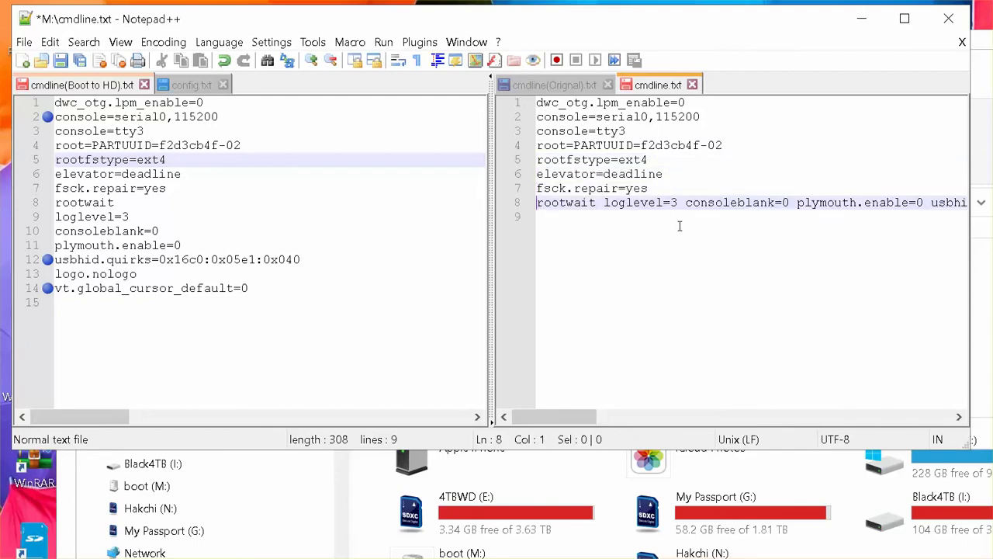
left_click(686, 203)
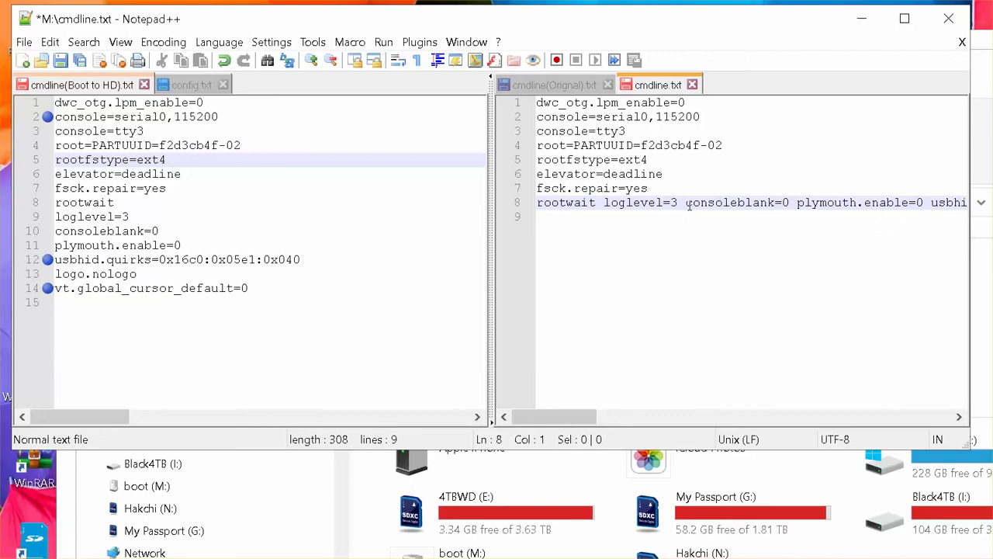
left_click(606, 202)
key("Return")
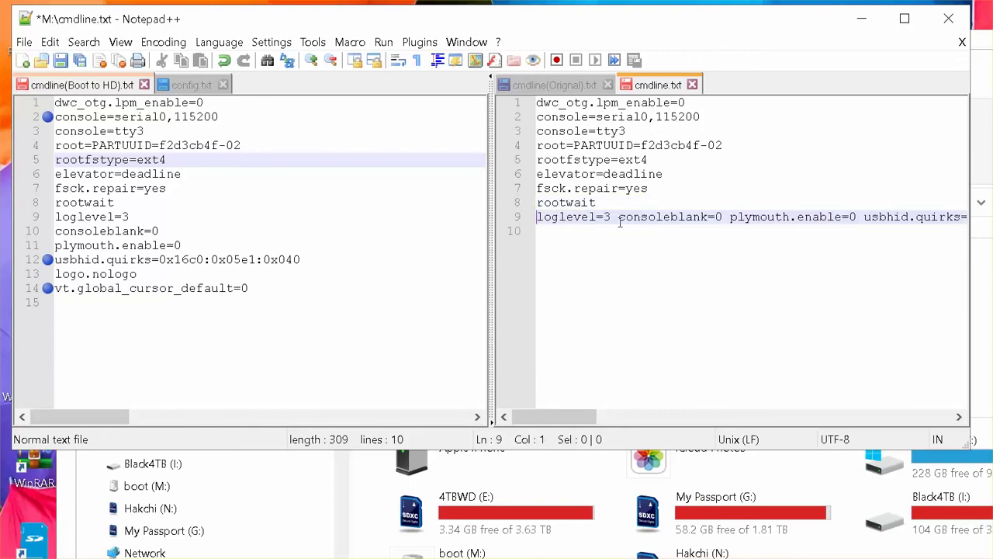
left_click(619, 220)
key("Return")
Split plymouth.enable=0, usbhid.quirks, logo.nologo, vt.global_cursor_default=0 and init=… onto separate lines
left_click(649, 231)
key("Return")
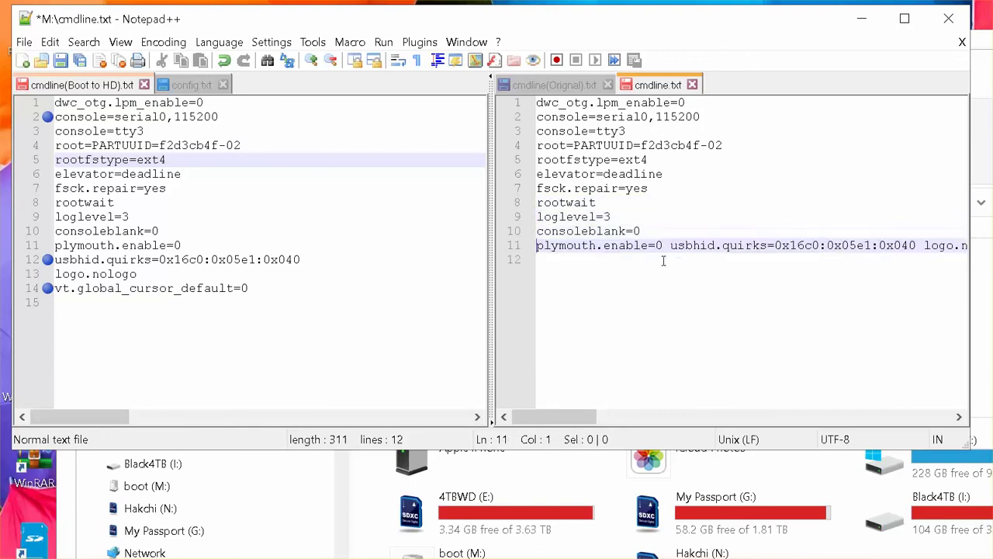
left_click(671, 247)
key("Return")
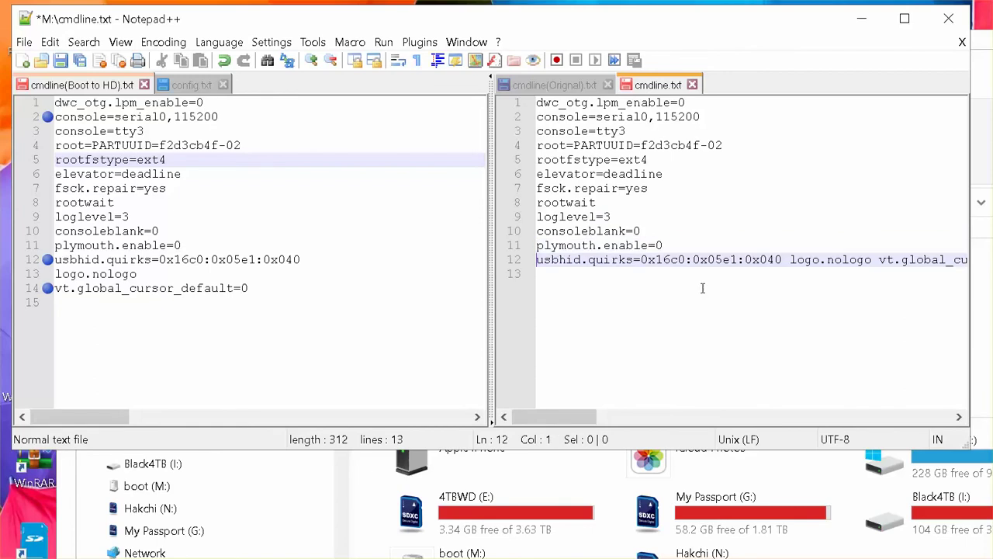
left_click(790, 260)
key("Return")
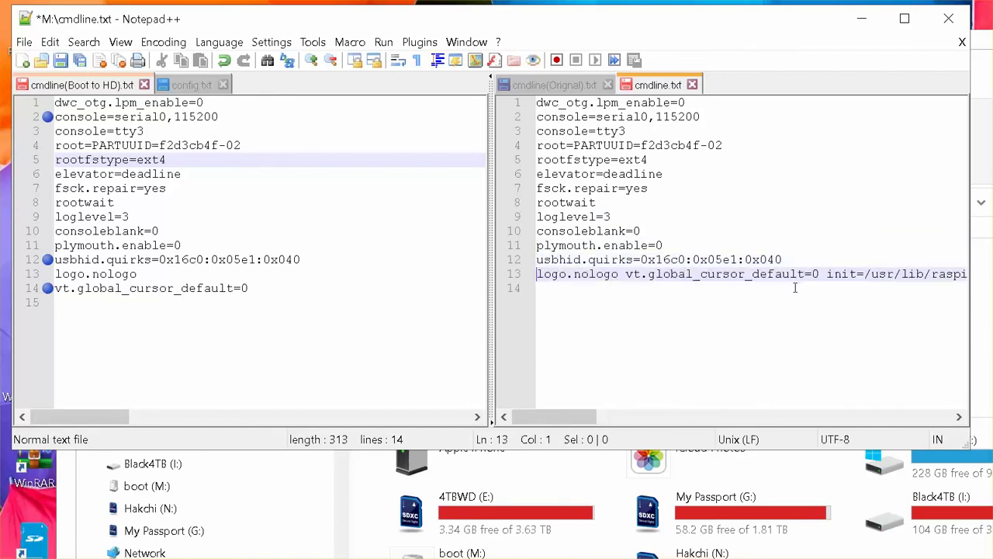
left_click(626, 274)
key("Return")
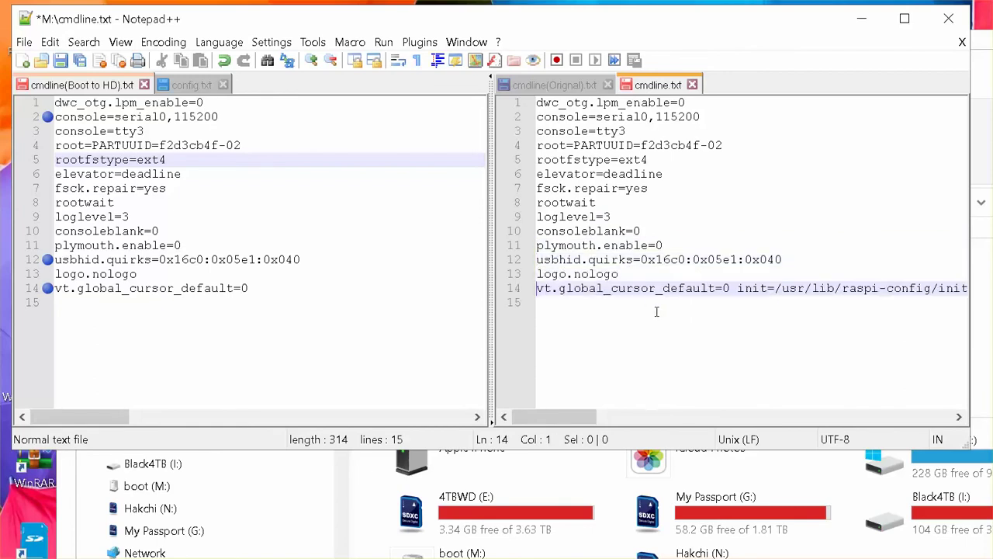
left_click(738, 288)
key("Return")
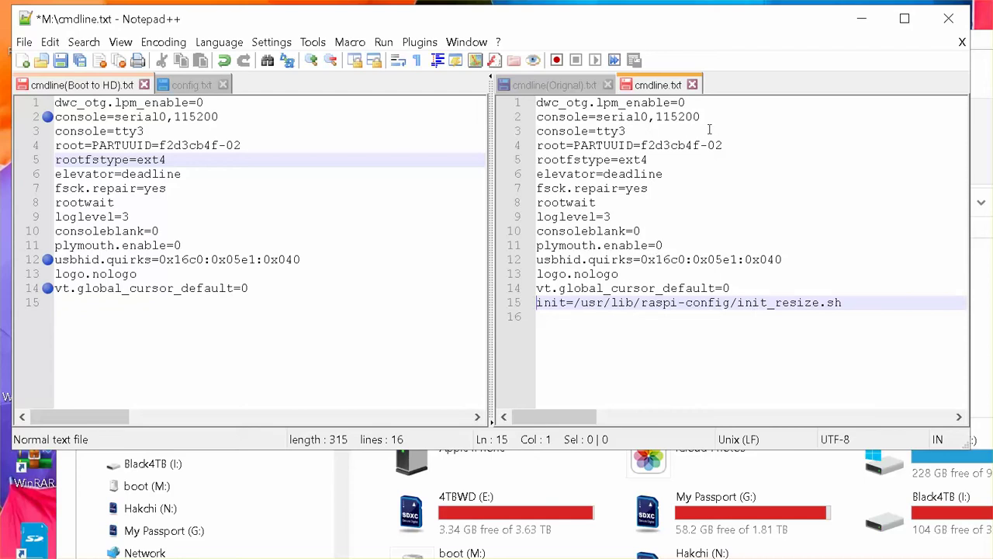
left_click_drag(707, 116, 51, 117)
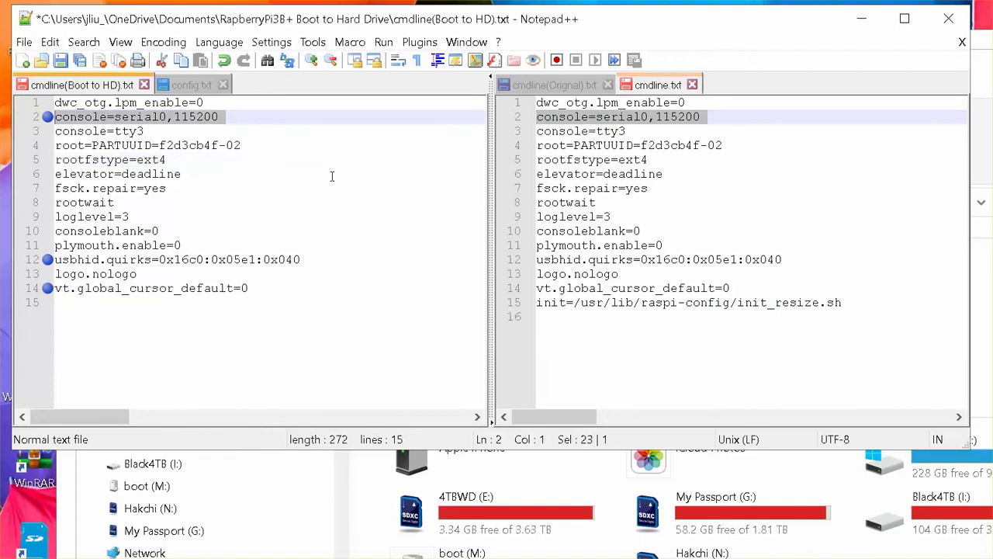
left_click_drag(735, 149, 532, 147)
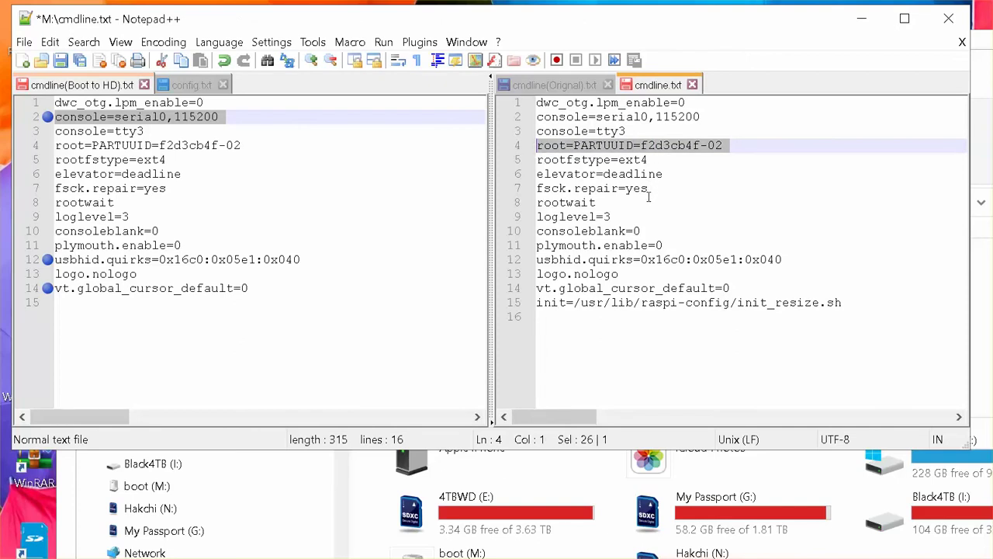
left_click_drag(598, 203, 521, 203)
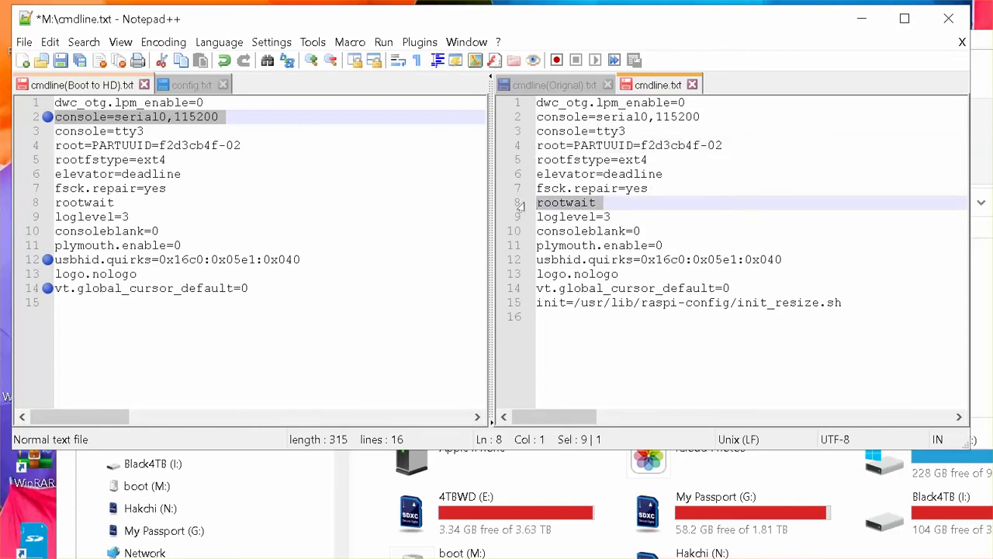
left_click_drag(611, 217, 518, 216)
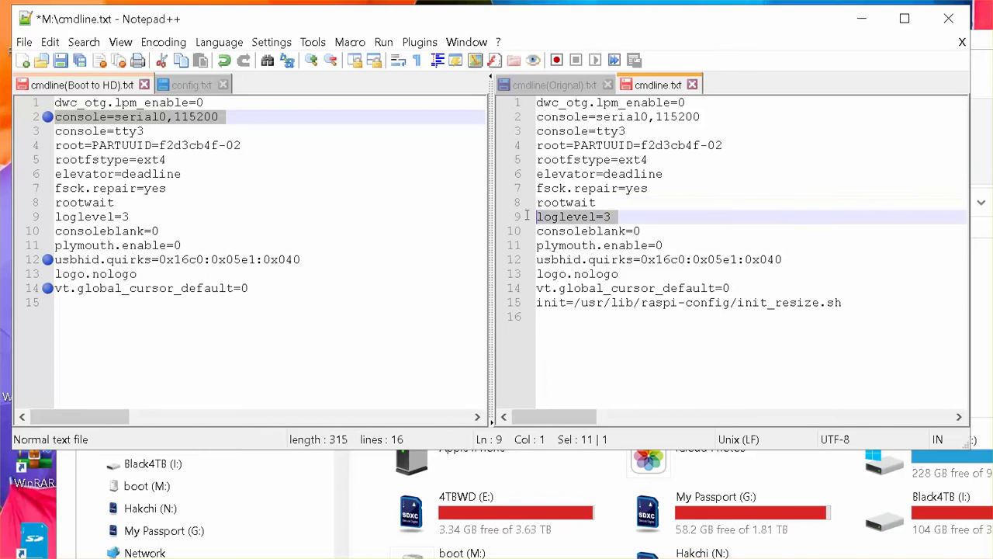
left_click(668, 245)
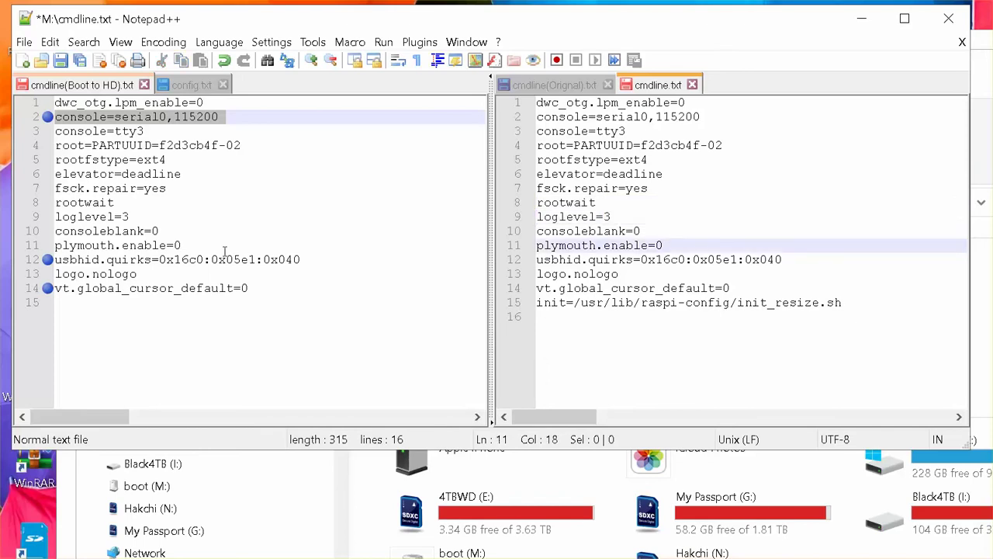
left_click_drag(225, 245, 56, 245)
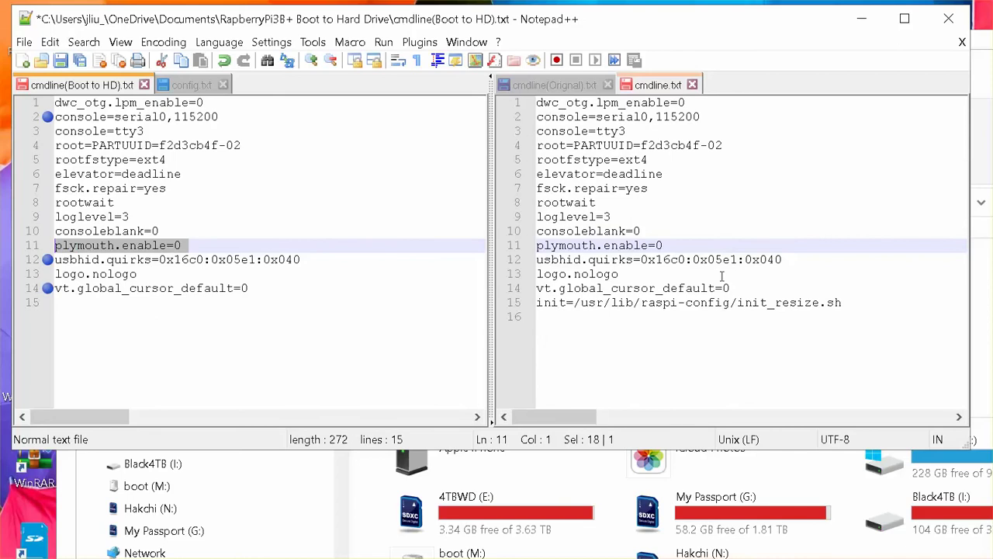
left_click(690, 263)
left_click_drag(782, 259, 529, 253)
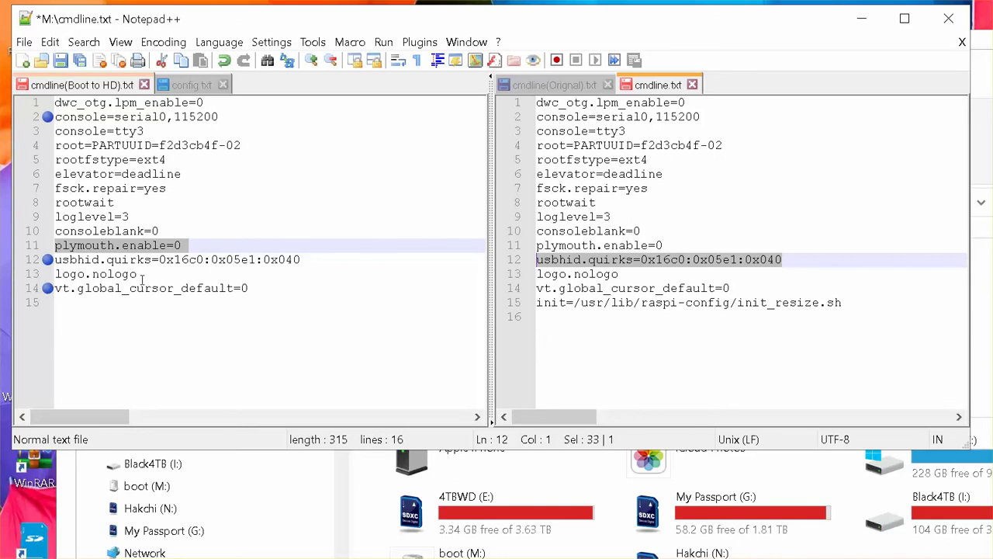
left_click_drag(142, 274, 53, 274)
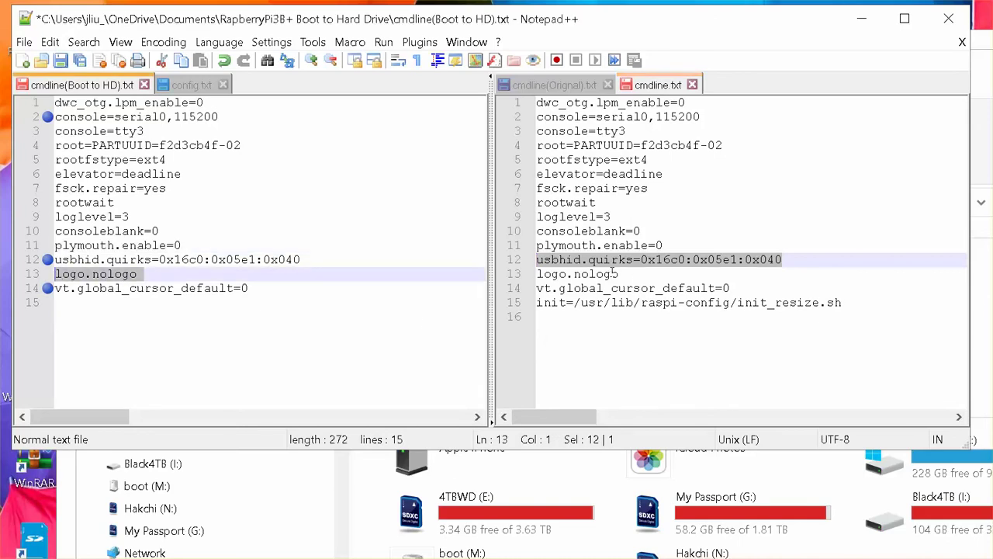
left_click_drag(737, 288, 538, 290)
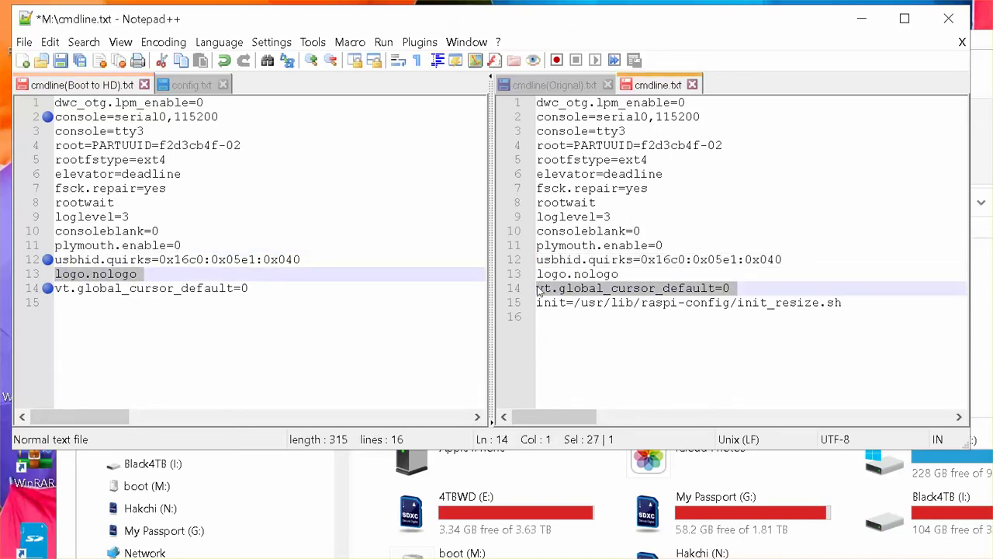
left_click(595, 340)
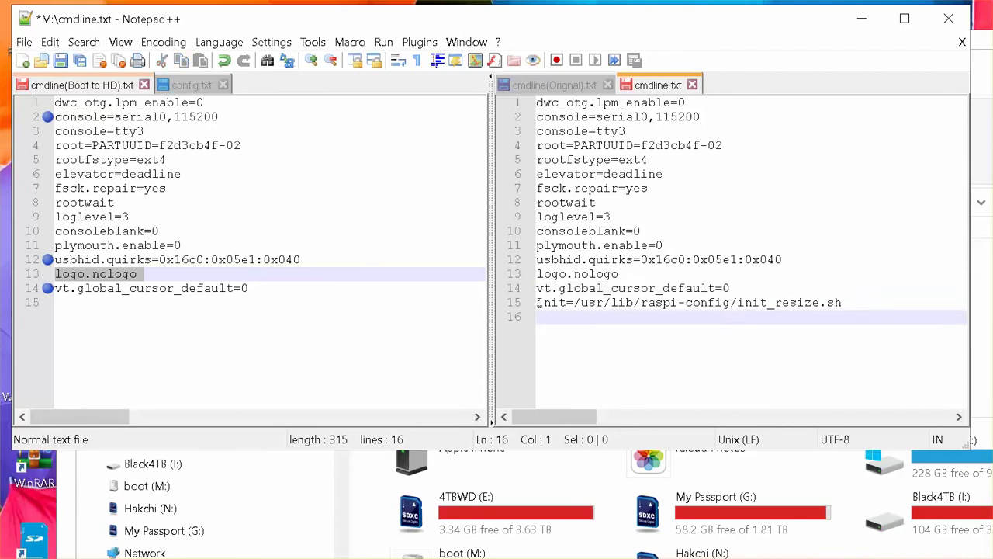
Select the whole init=/usr/lib/raspi-config/init_resize.sh parameter on line 15
left_click_drag(539, 302, 850, 308)
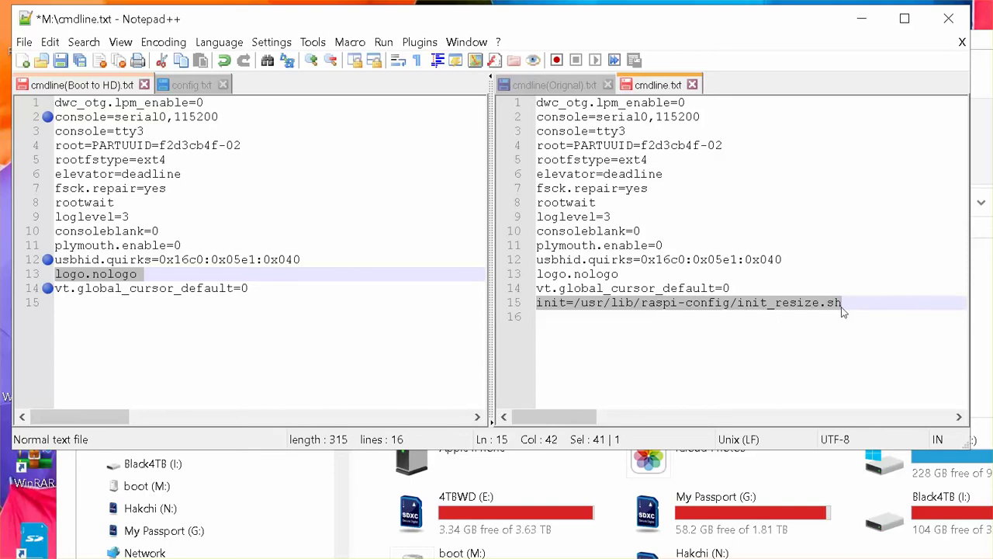
left_click(841, 305)
left_click_drag(844, 305, 738, 305)
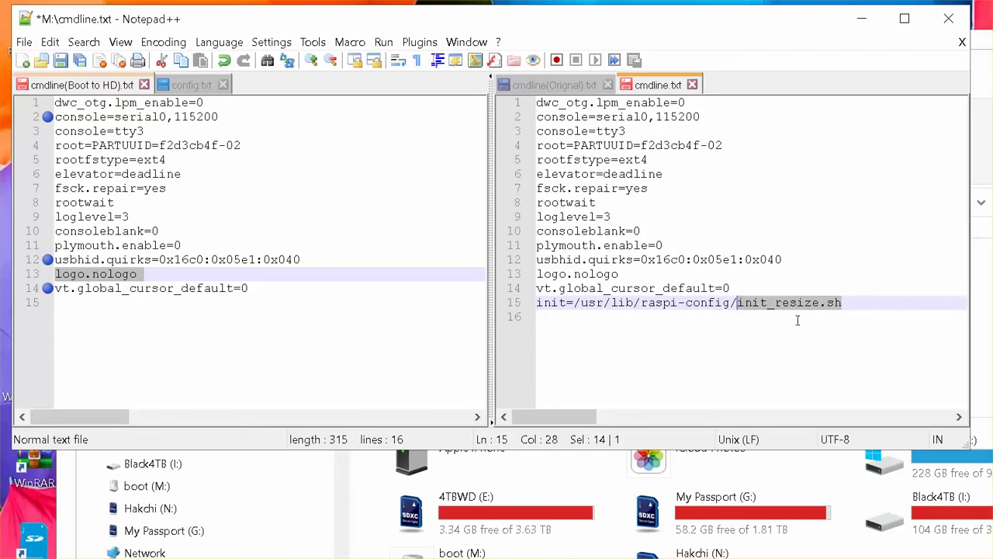
left_click(536, 303)
left_click_drag(537, 302, 844, 302)
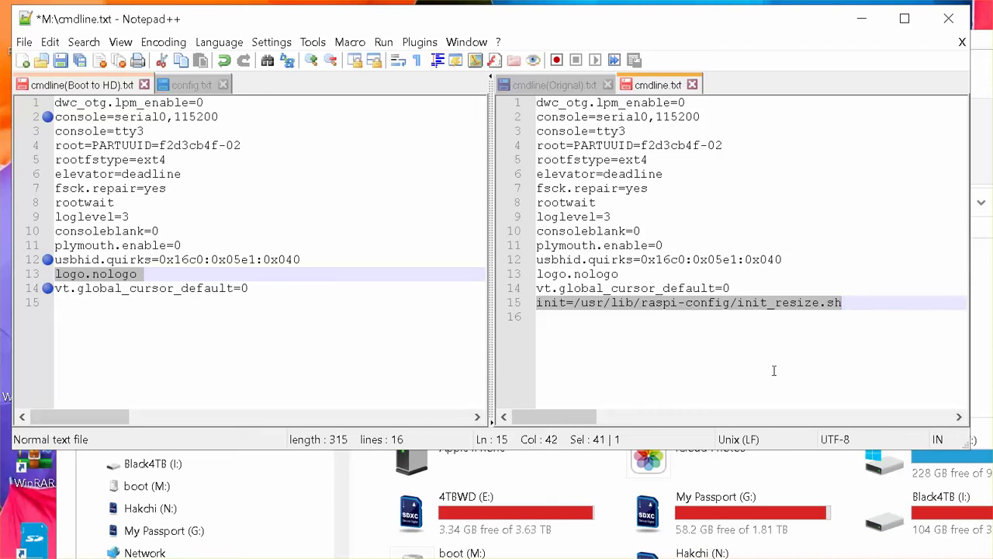
Bookmark line 15 and highlight the reference file's parameters from rootwait upward
left_click(529, 307)
left_click_drag(249, 288, 56, 101)
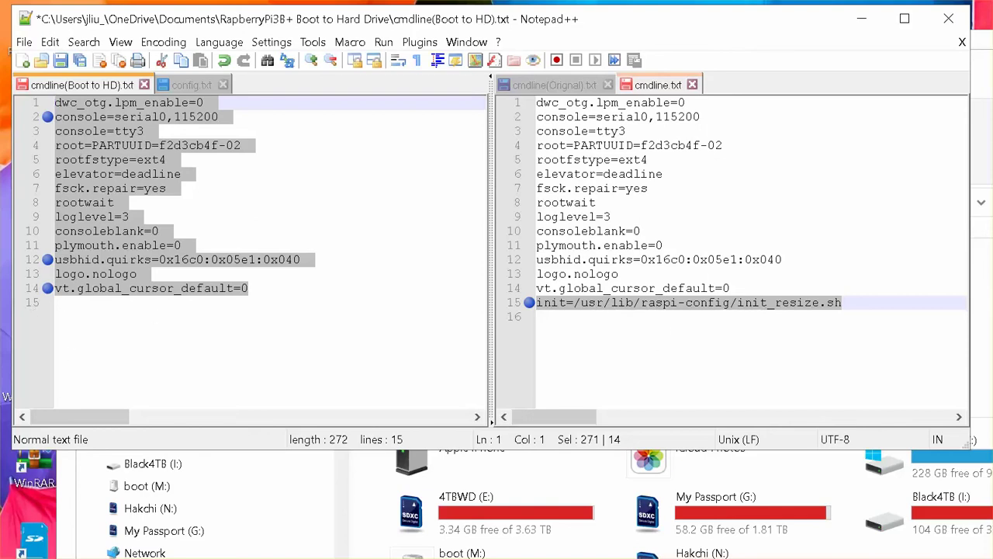
key("alt+Tab")
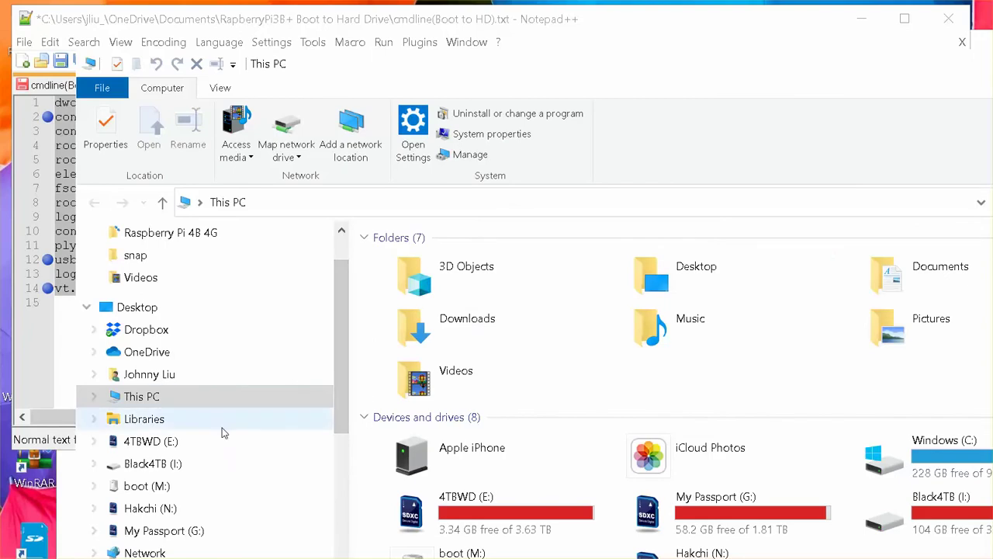
Collapse Control Panel in the navigation pane and open boot (M:) to list cmdline.txt and config.txt
scroll(216, 441, "down", 3)
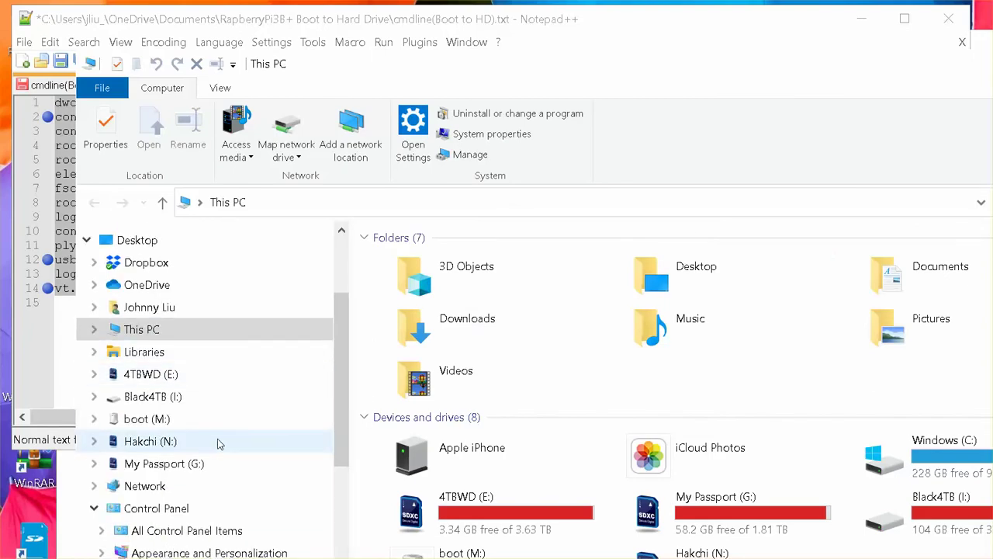
scroll(220, 446, "down", 2)
scroll(272, 467, "down", 2)
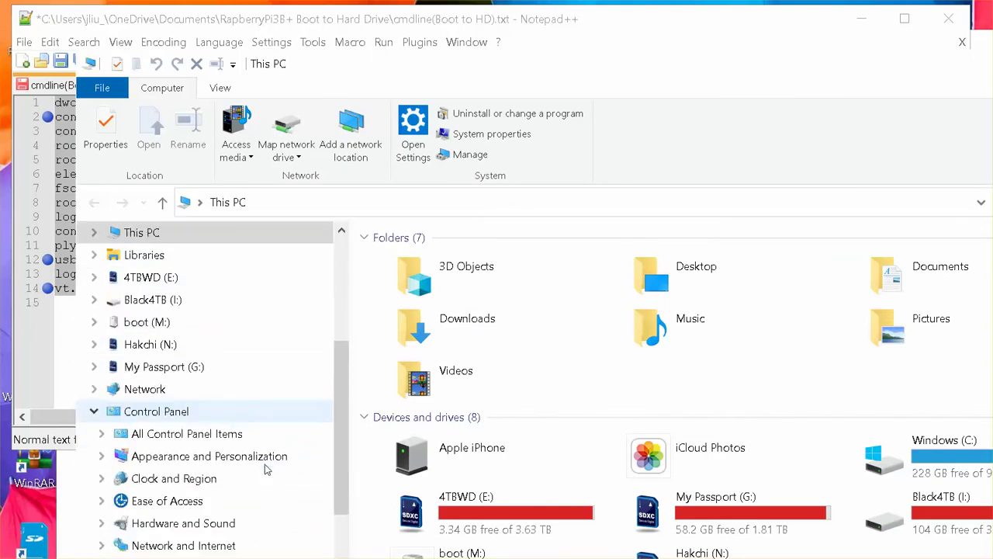
scroll(265, 468, "down", 5)
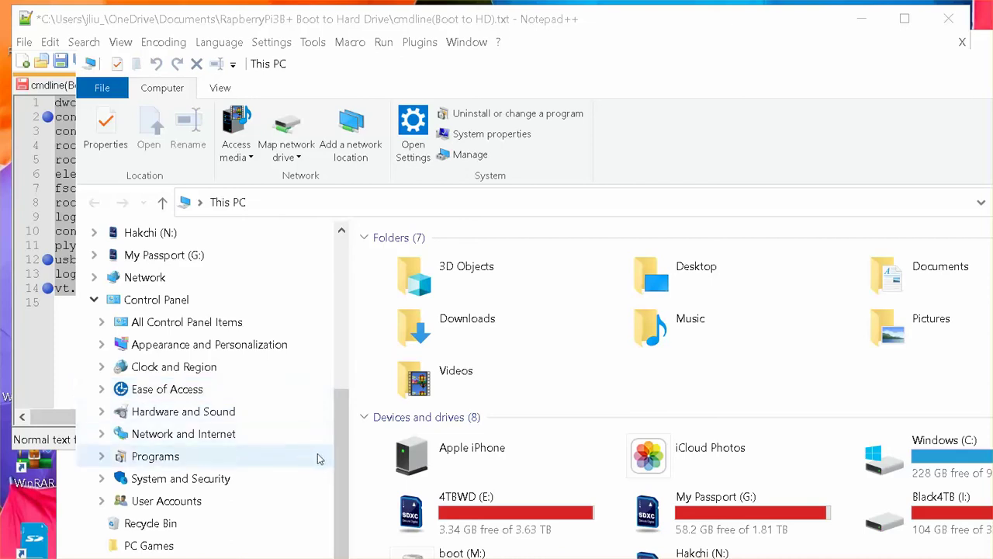
left_click(91, 302)
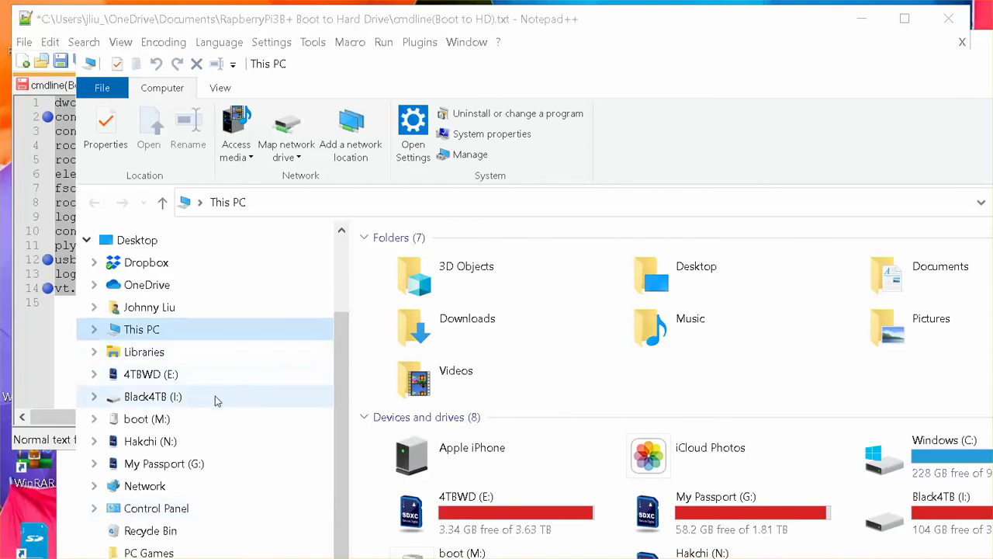
left_click(202, 419)
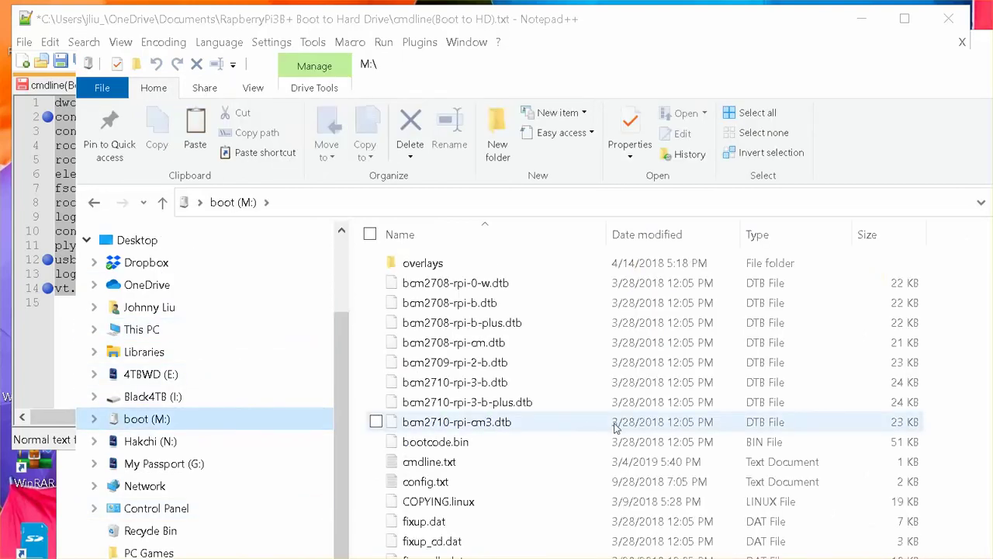